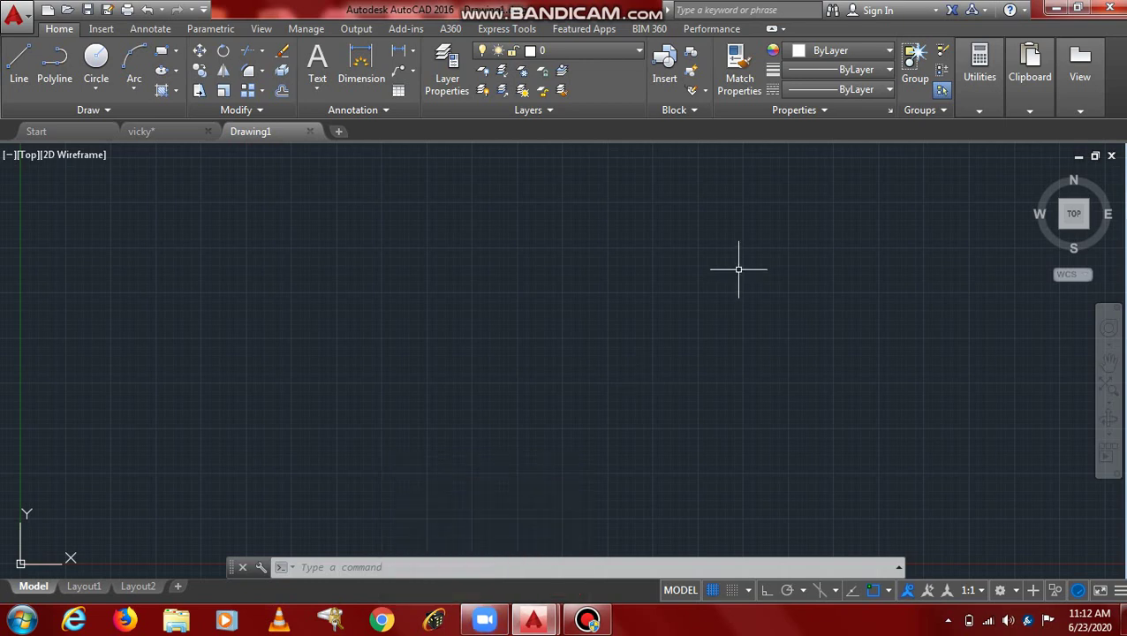
Step: Set the Drawing Units insertion scale to Millimeters using the UN command
text(U)
text(N)
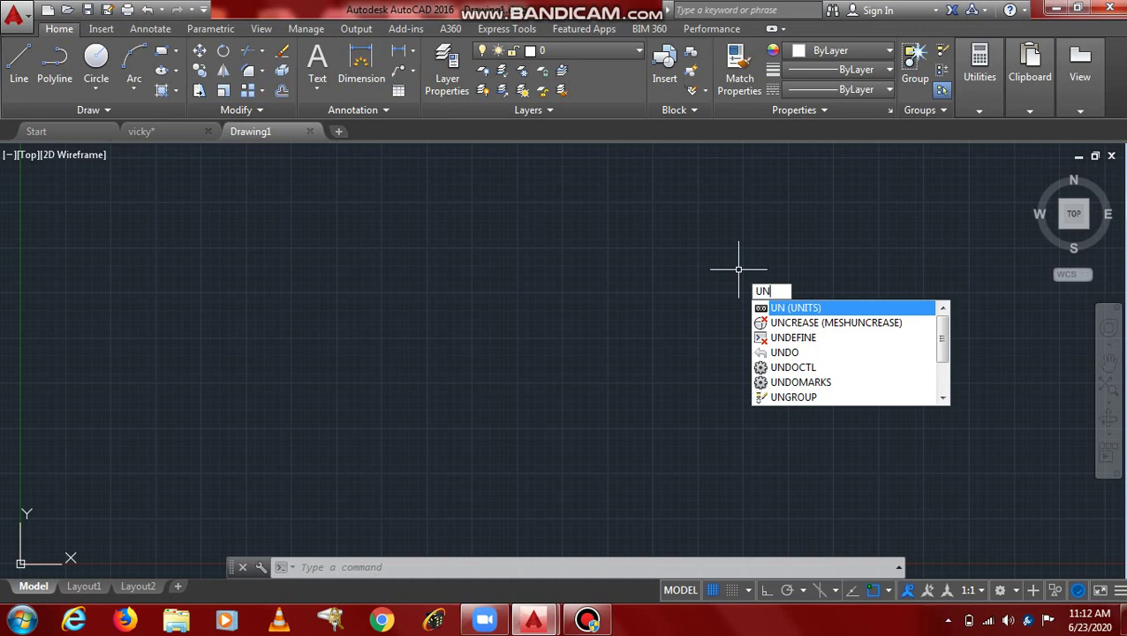
key(Return)
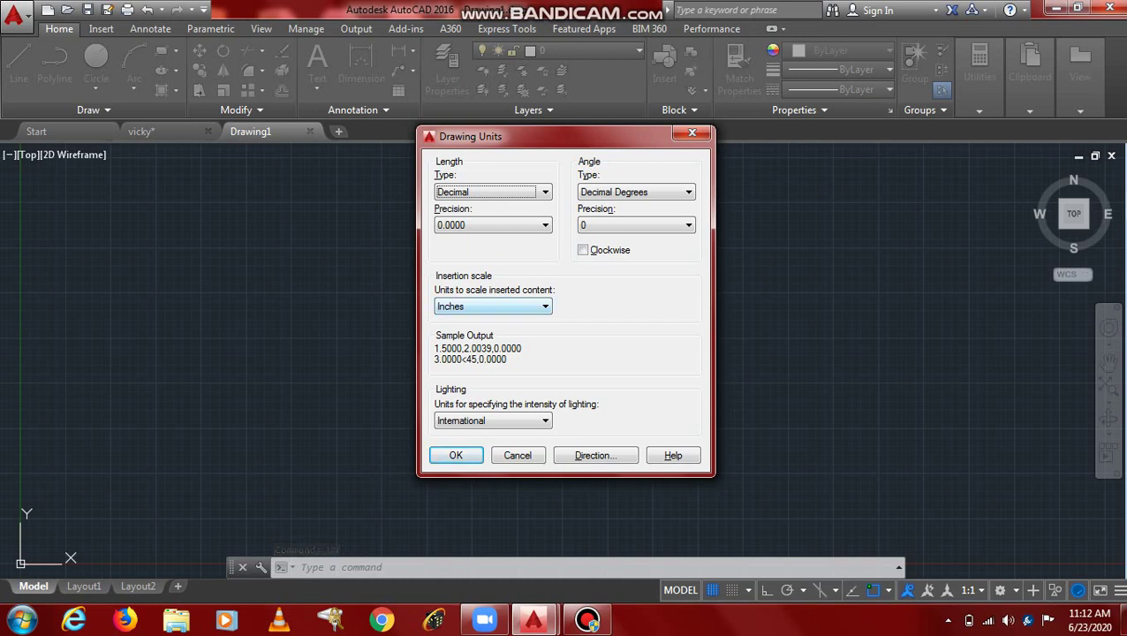
click(494, 307)
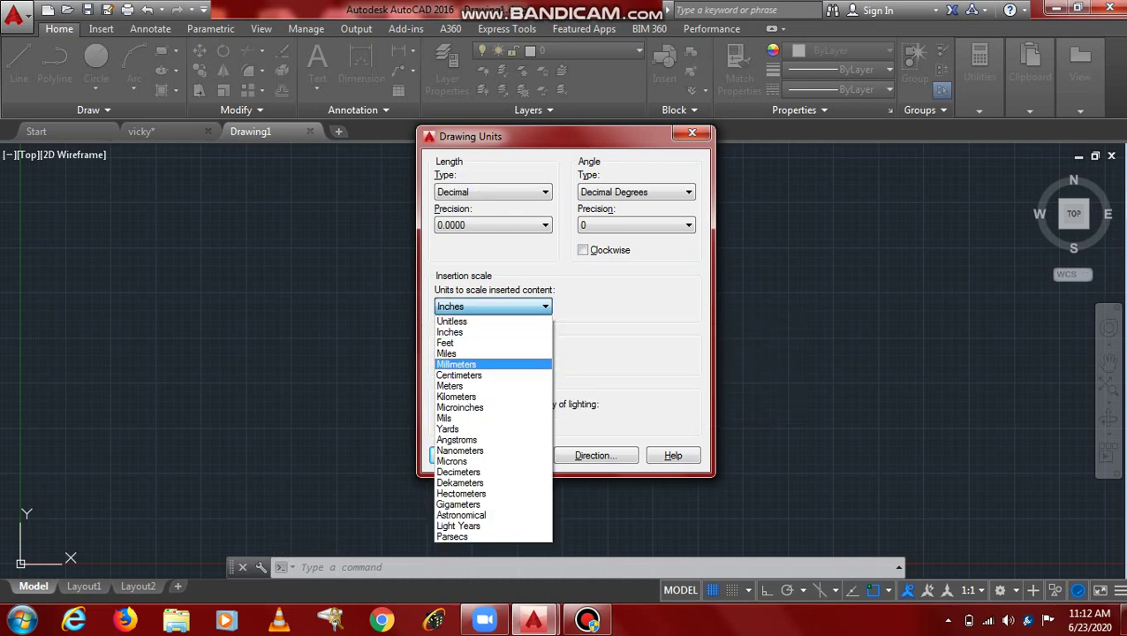
click(469, 364)
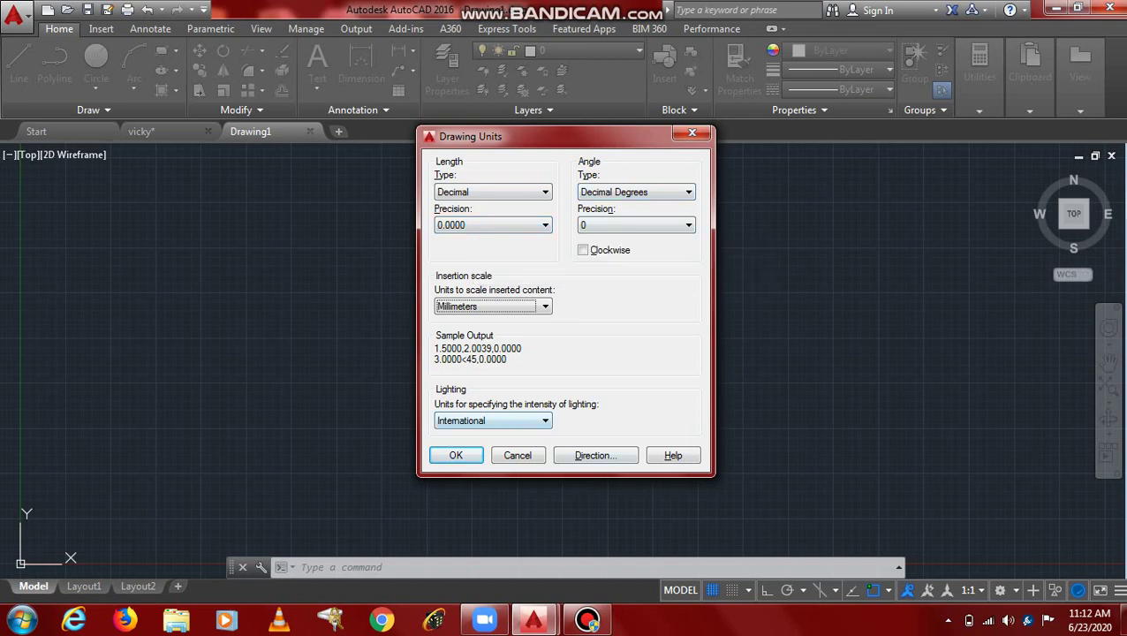
click(456, 455)
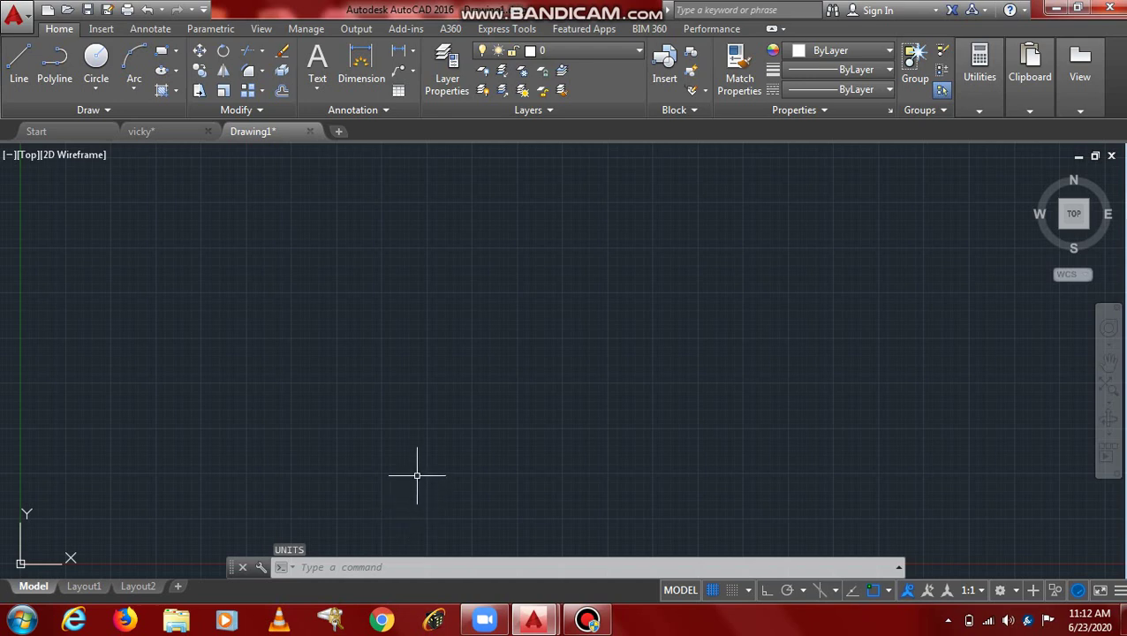
Step: Start a line and draw a 50-unit horizontal base from a picked point
text(LI)
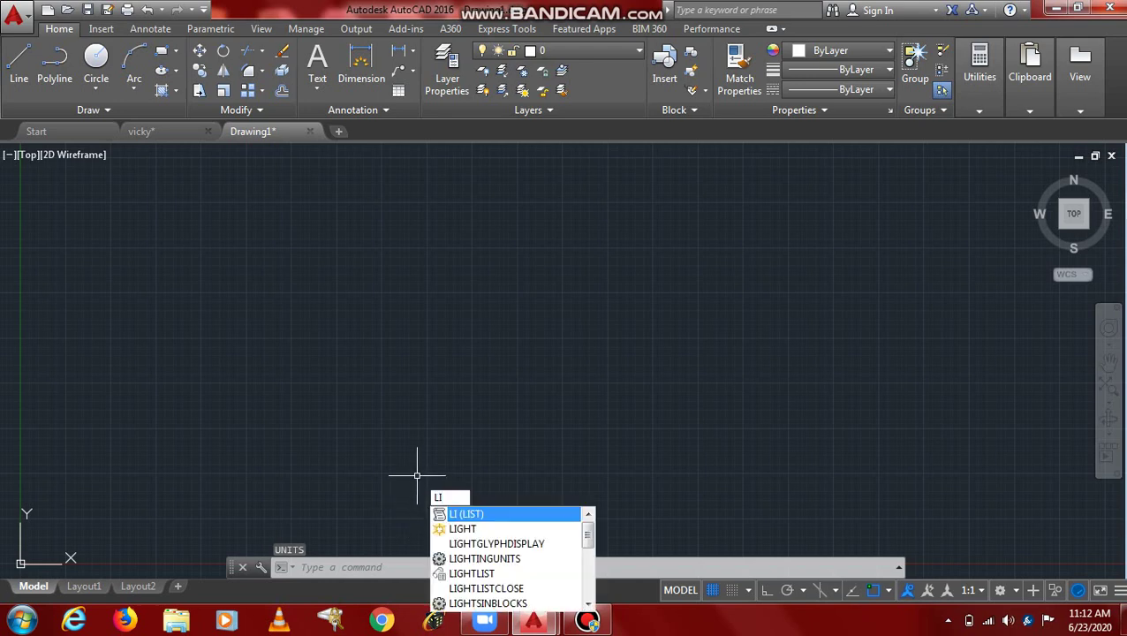
text(NE)
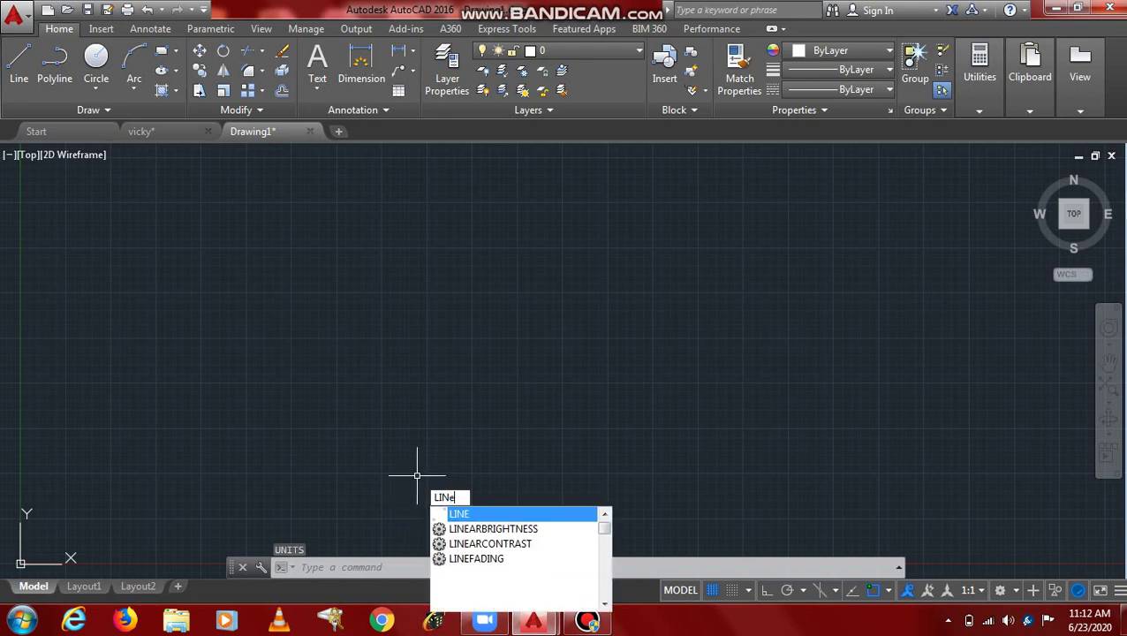
key(Return)
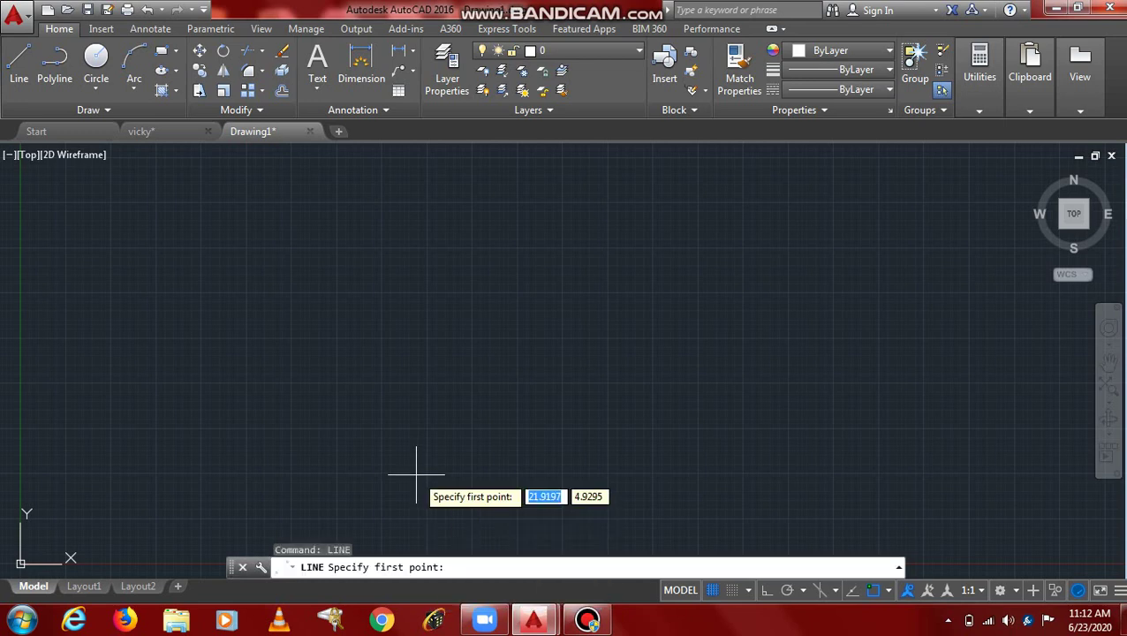
key(Escape)
text(l)
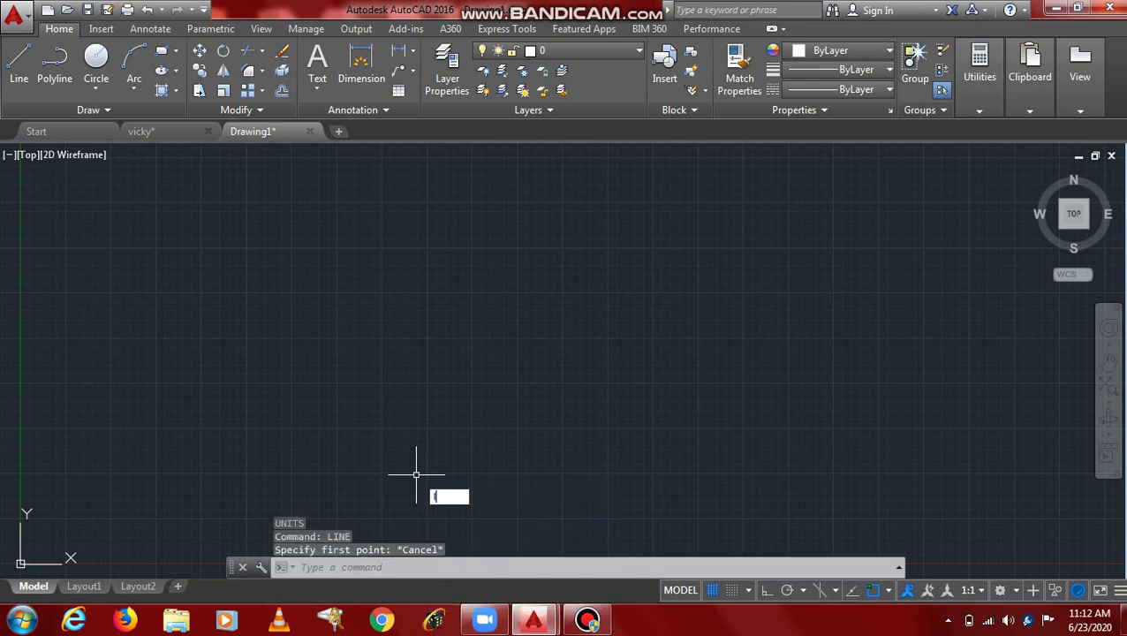
key(Return)
scroll(89, 265, down, 5)
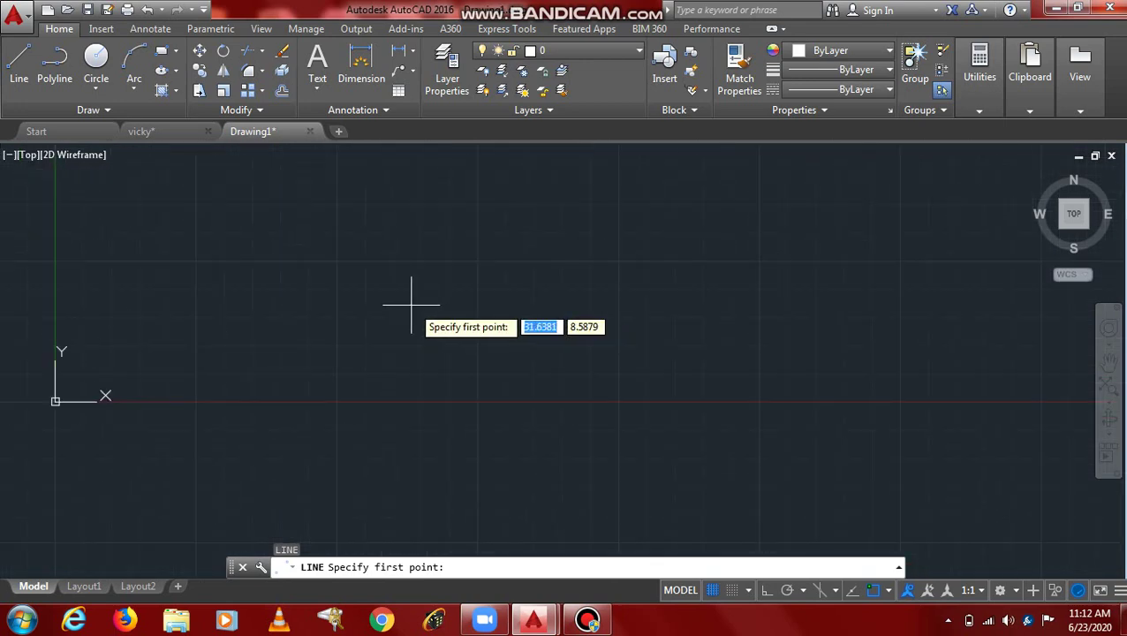
click(325, 338)
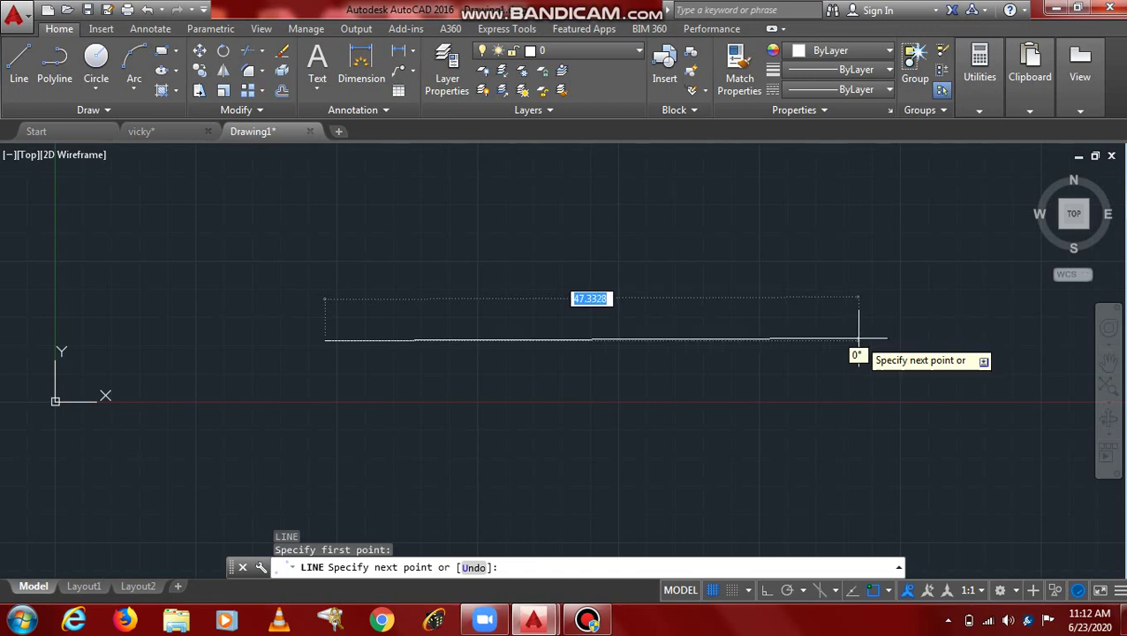
text(5)
text(0)
key(Return)
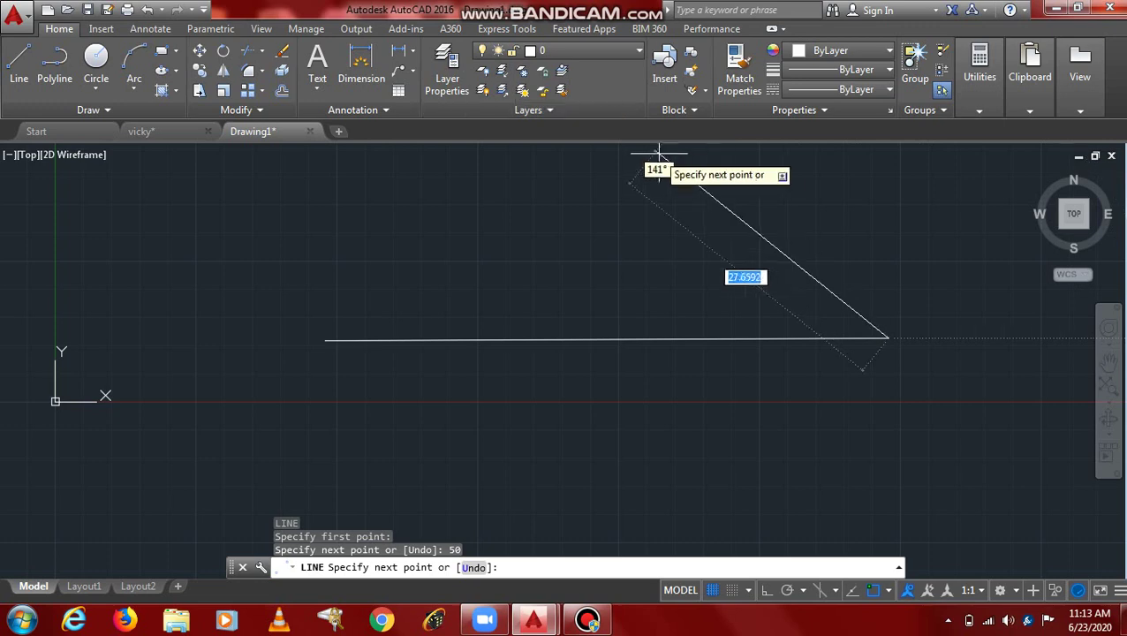
Step: Close the triangle by picking an apex point and returning to the base start
scroll(659, 155, down, 2)
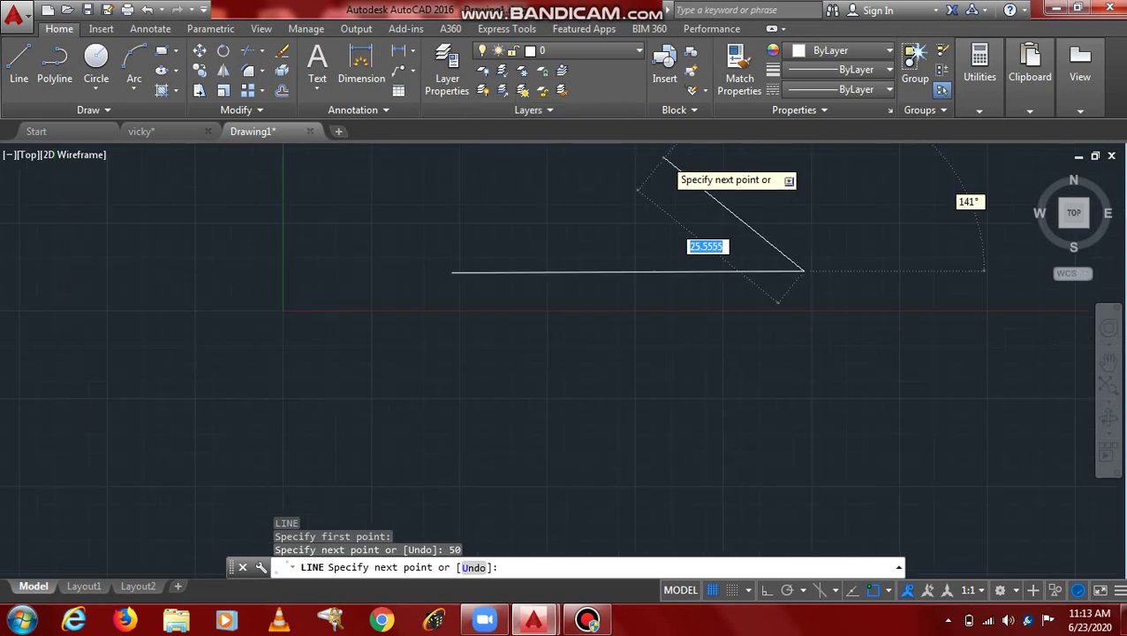
click(643, 149)
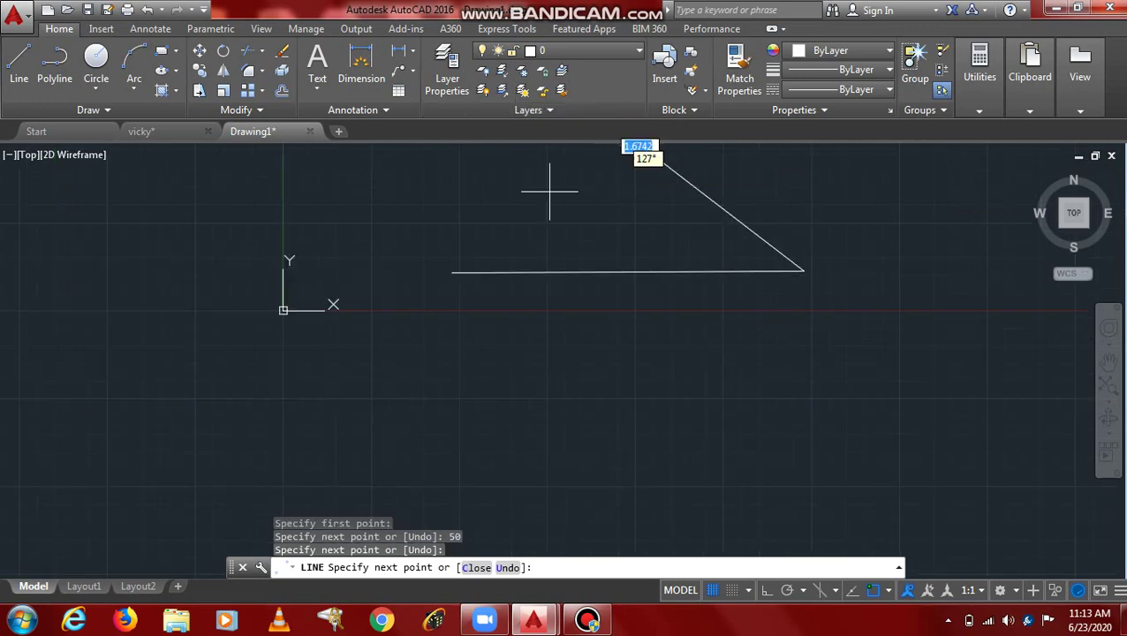
click(451, 272)
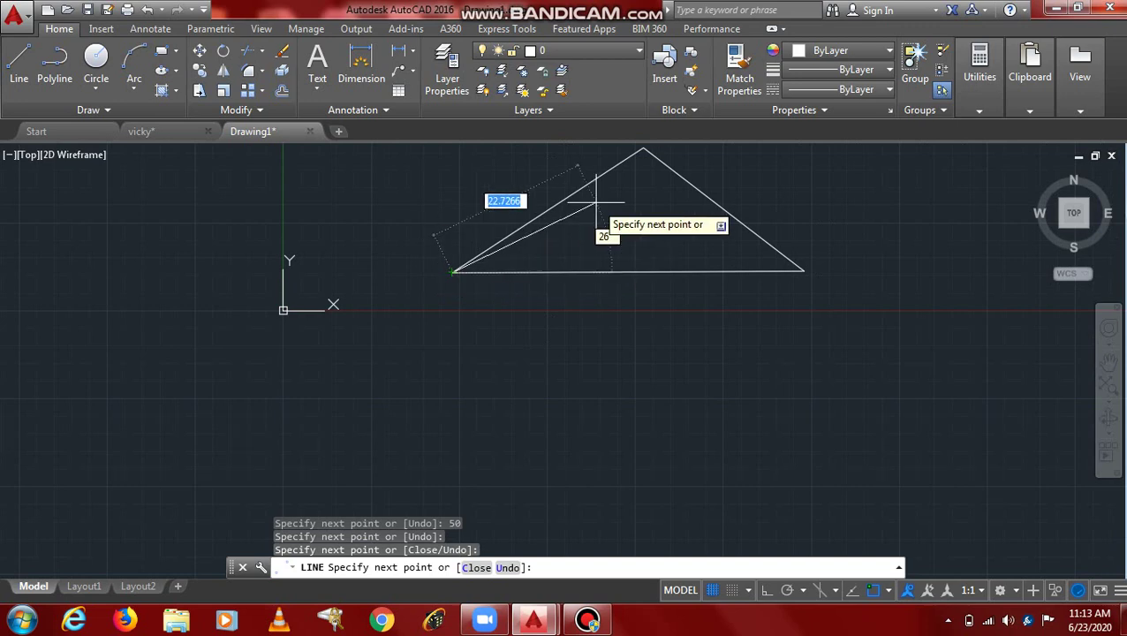
key(Return)
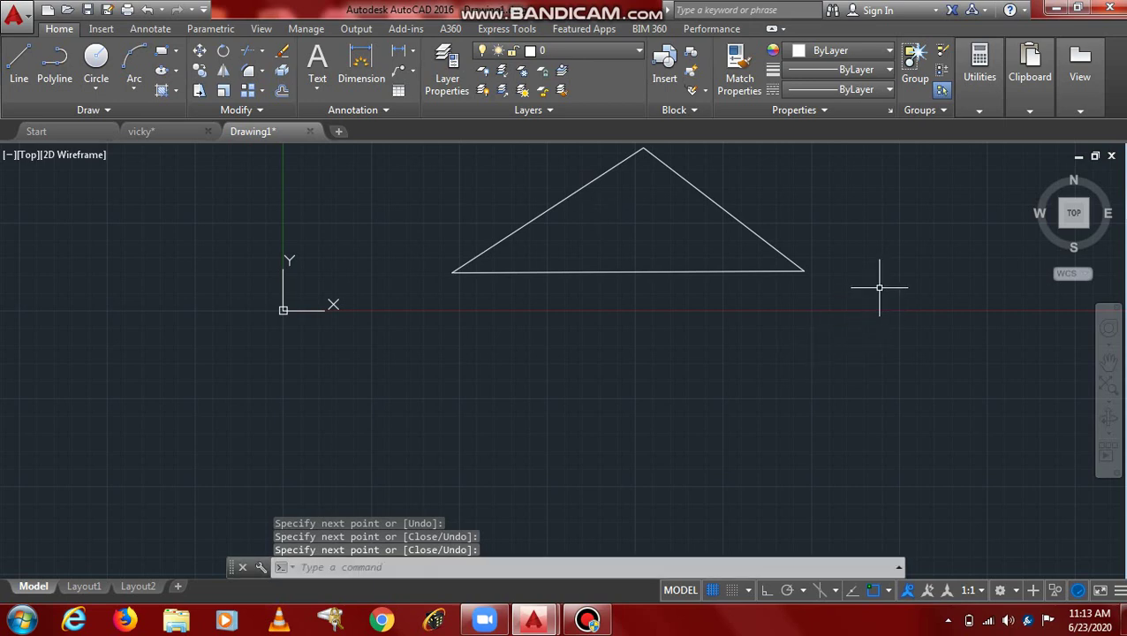
Step: With Ortho on, draw a vertical line straight downward to the right of the triangle
click(811, 369)
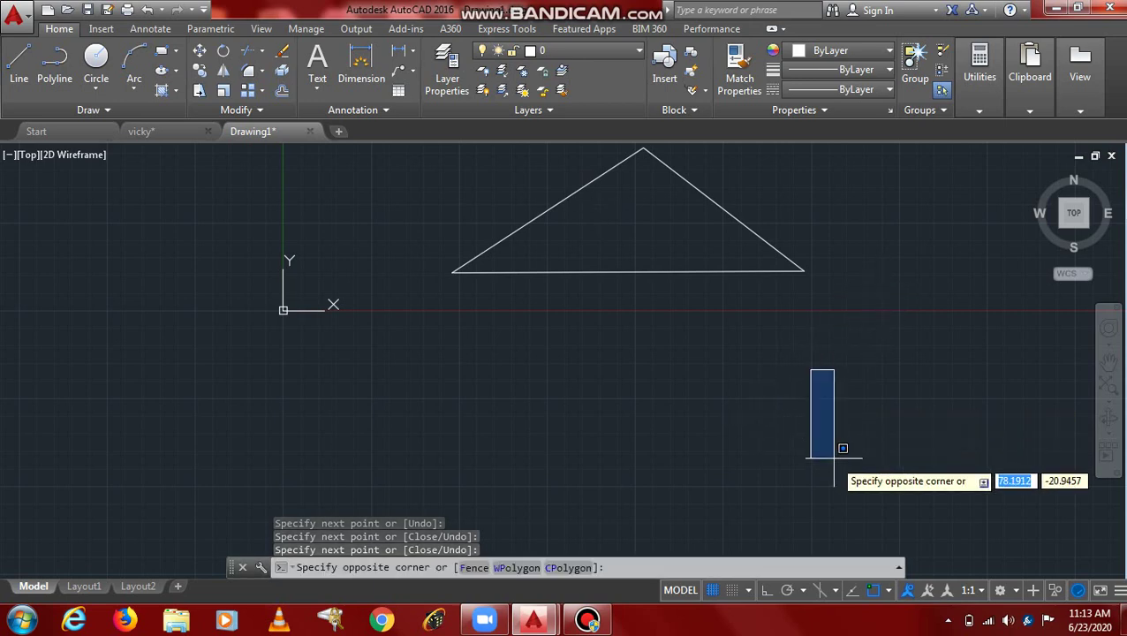
click(832, 461)
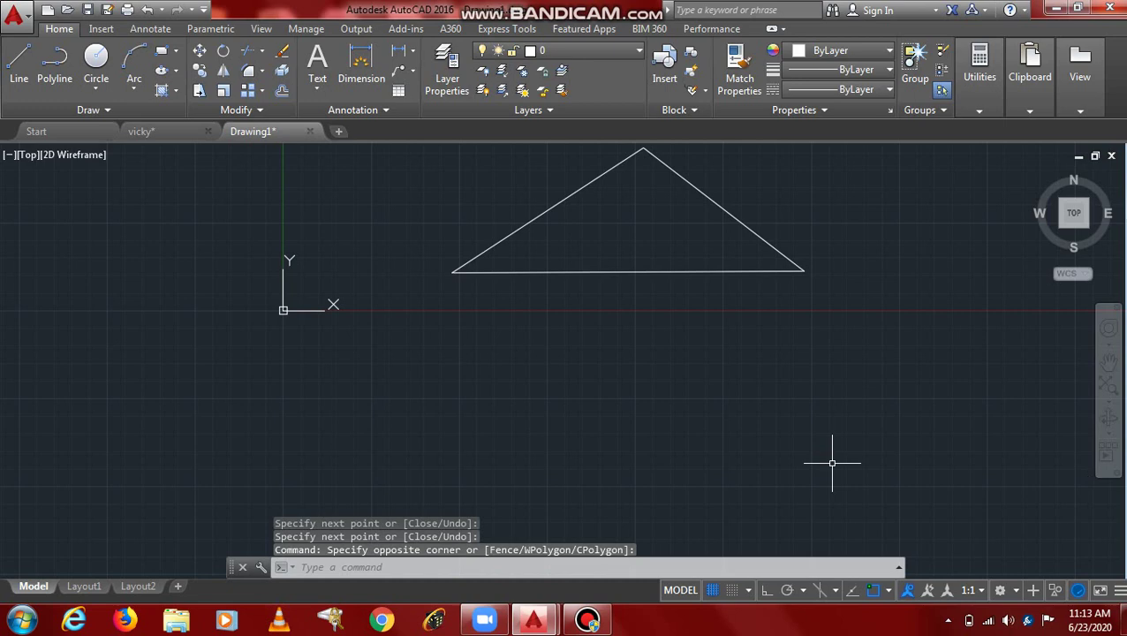
text(l)
key(Return)
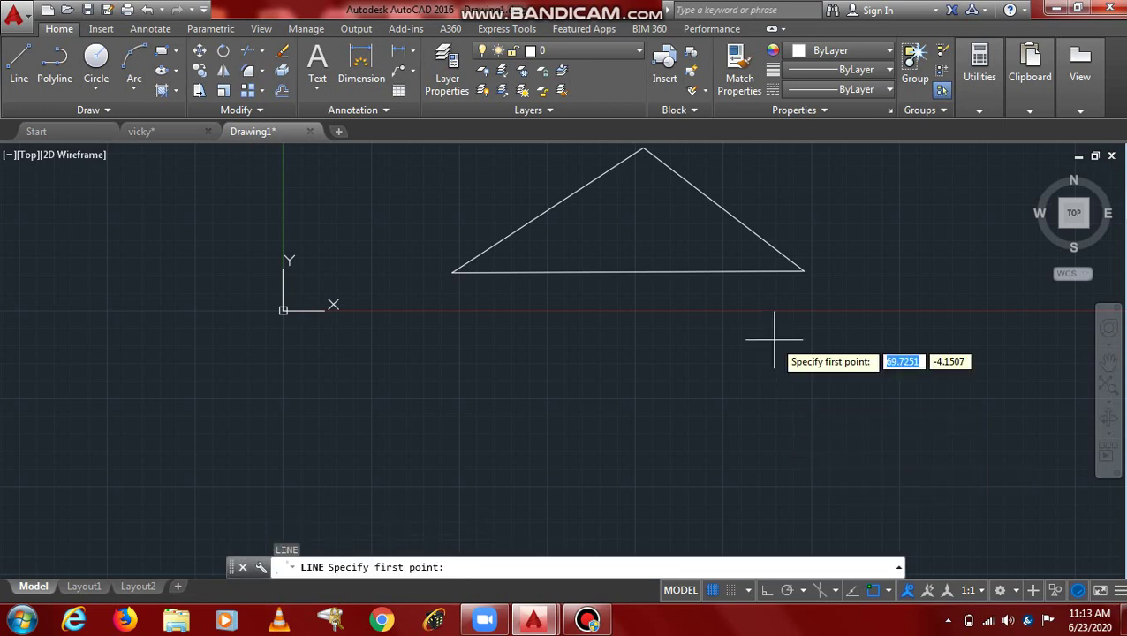
click(776, 340)
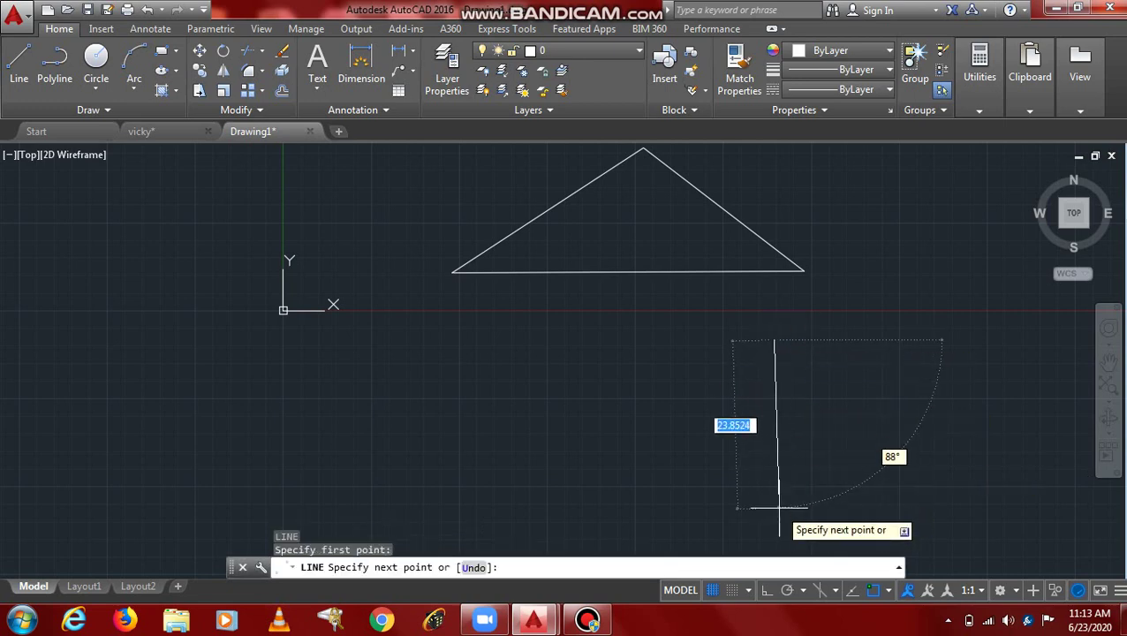
key(F8)
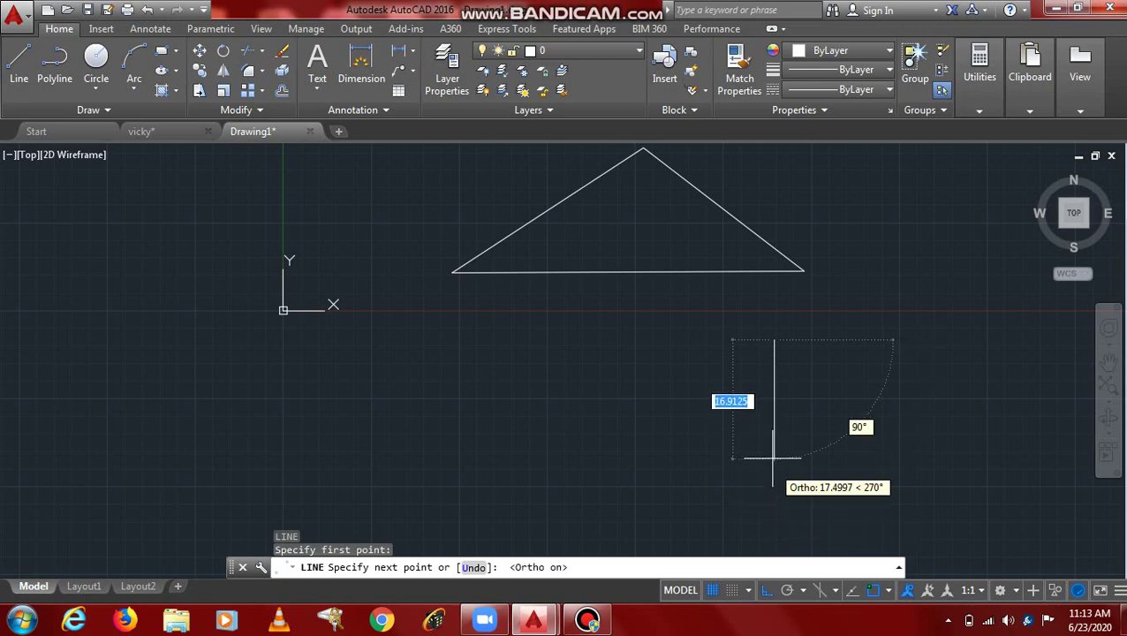
click(785, 531)
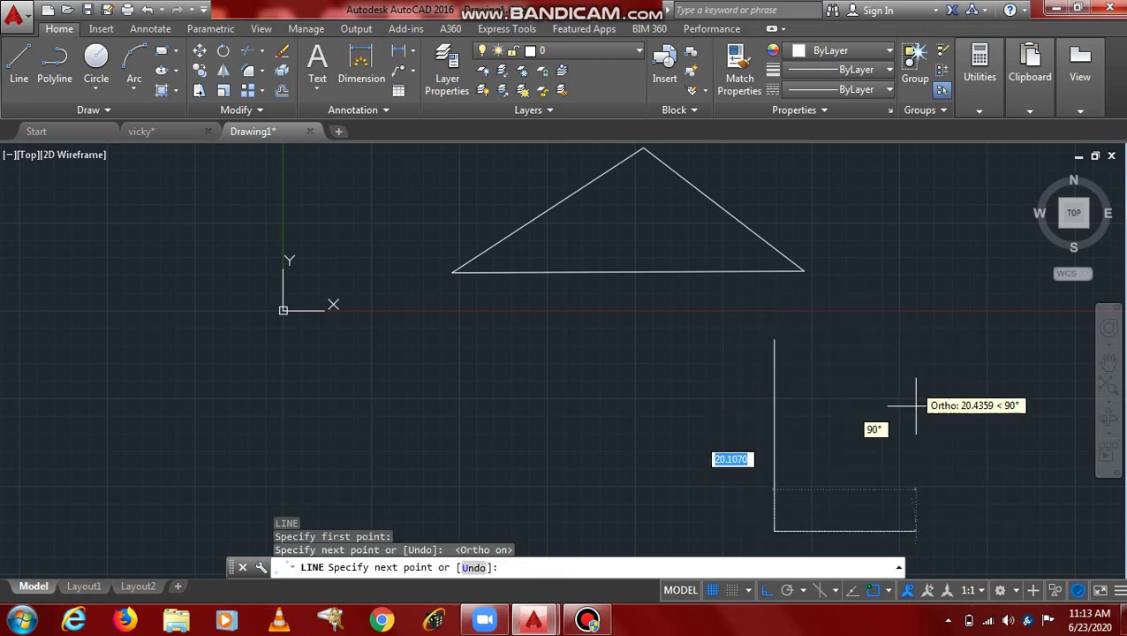
key(Return)
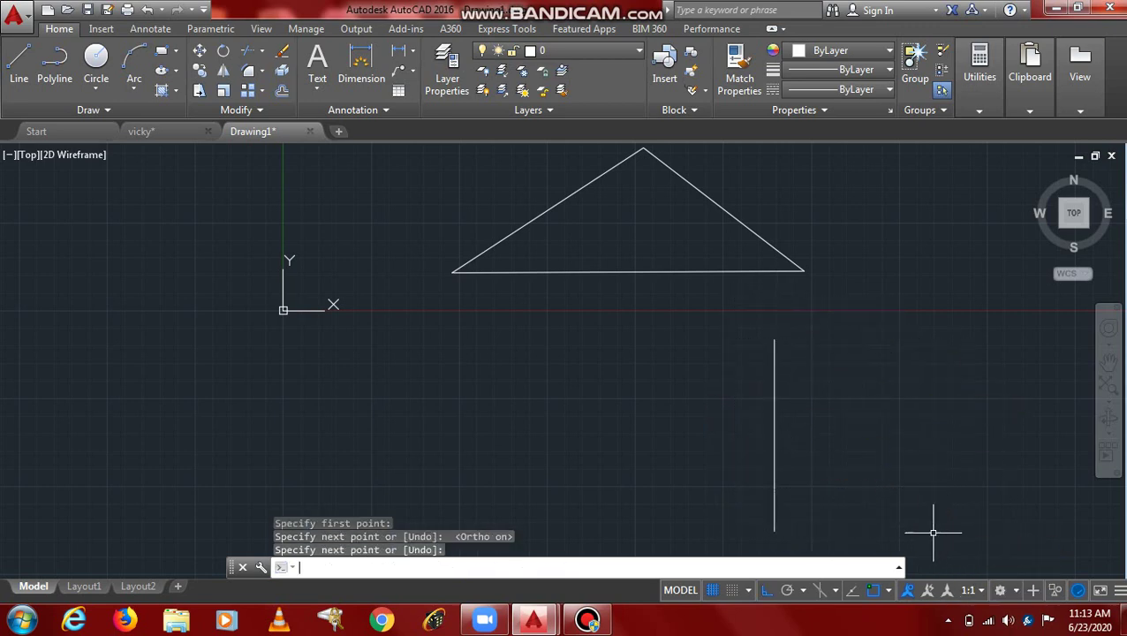
Step: Draw a horizontal line leftward from the vertical line's top to form an L
click(527, 329)
click(753, 353)
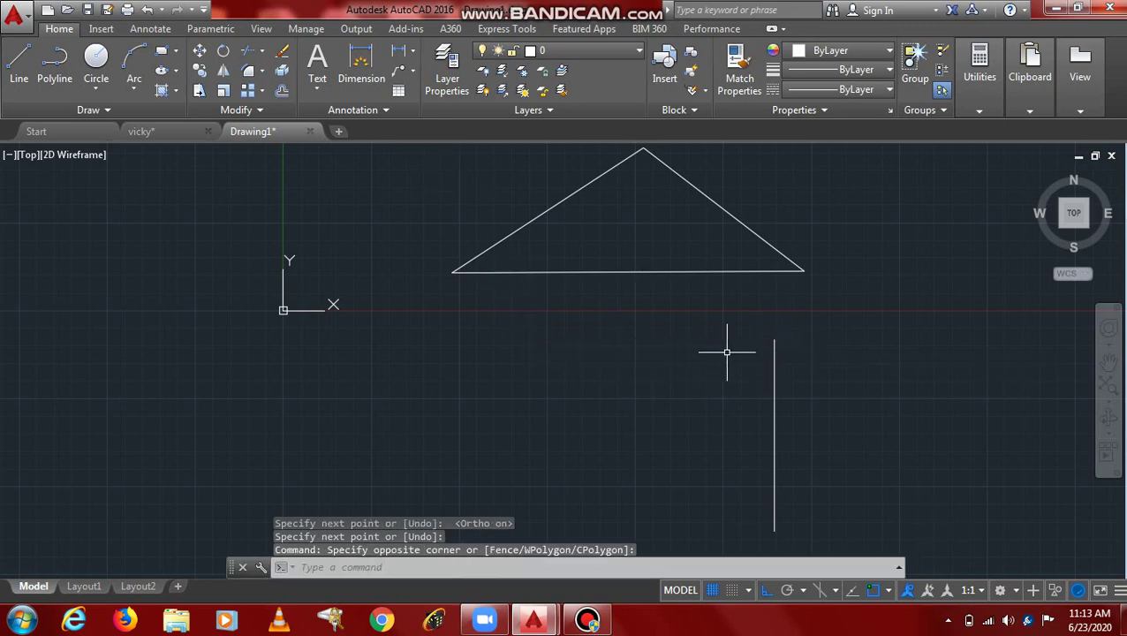
text(lk)
key(Return)
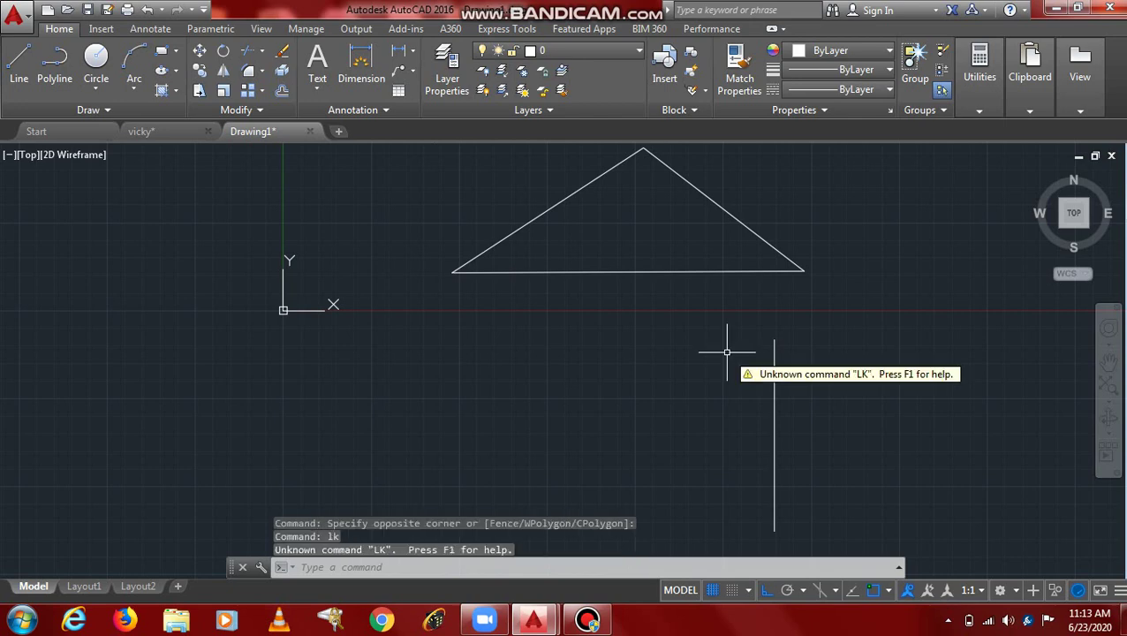
key(Escape)
text(l)
key(Return)
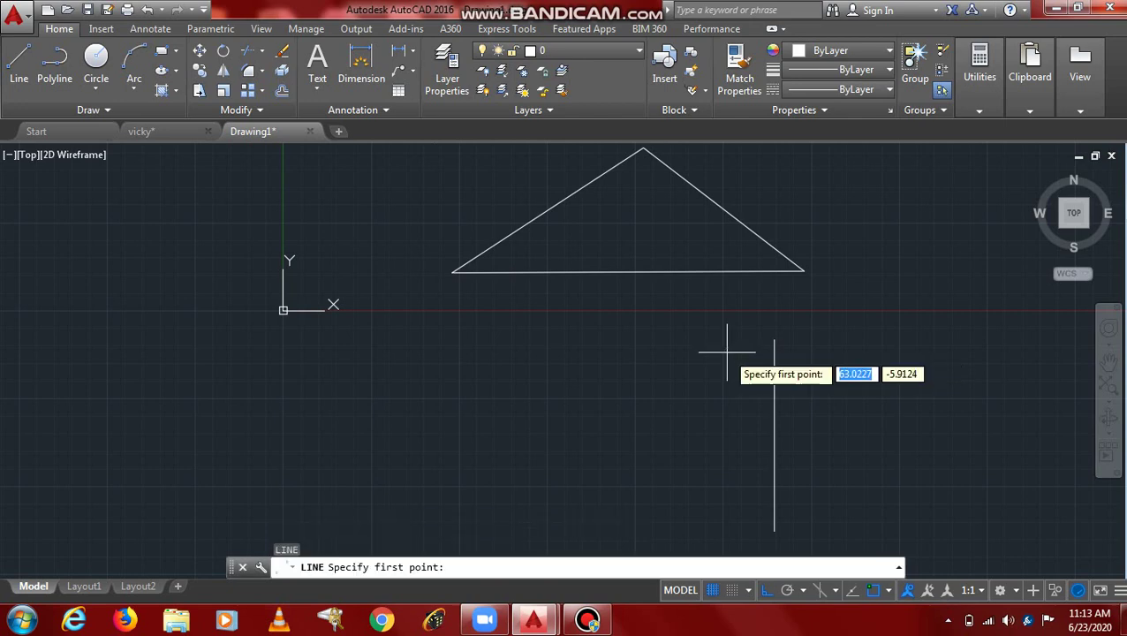
click(774, 339)
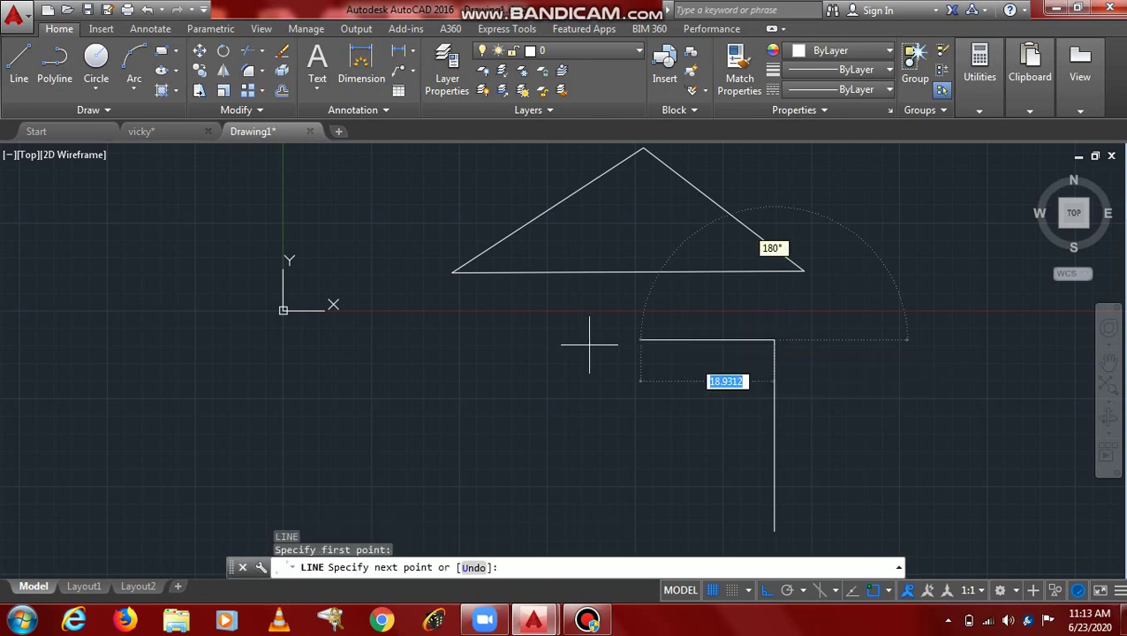
click(482, 345)
key(Return)
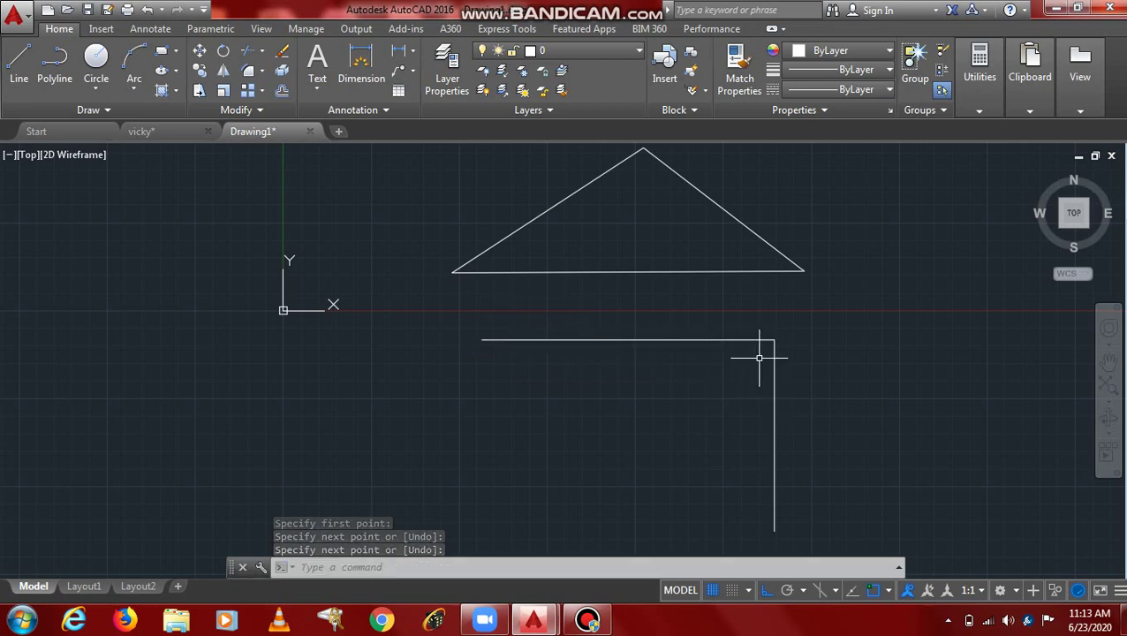
Step: Fillet the horizontal and vertical lines' corner with a radius of 8
text(F)
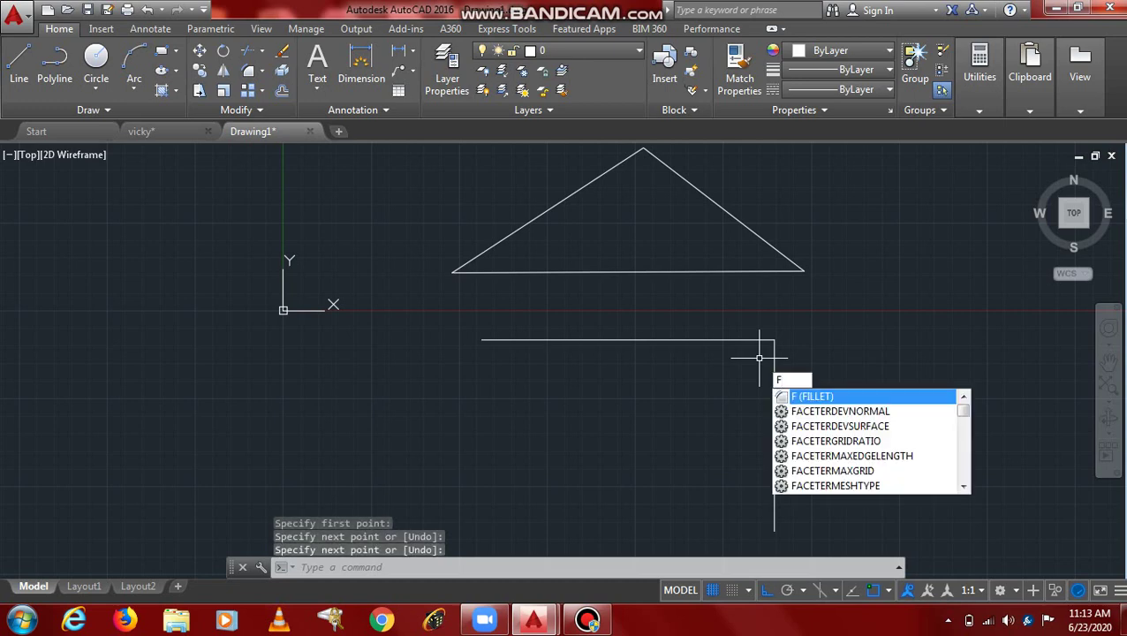
text(ILL)
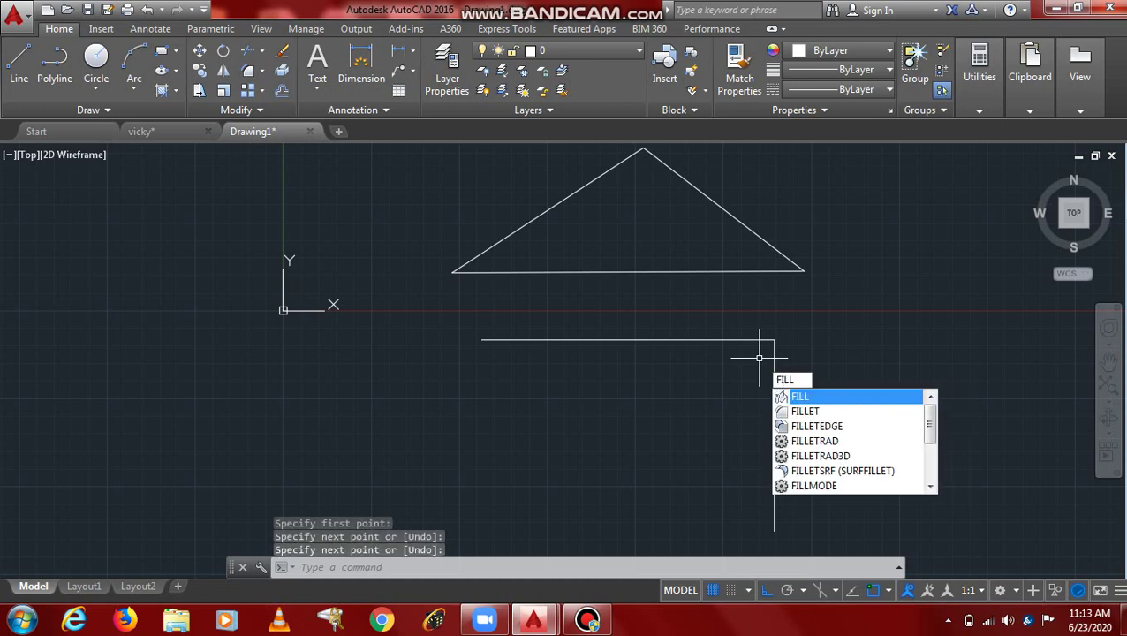
text(et)
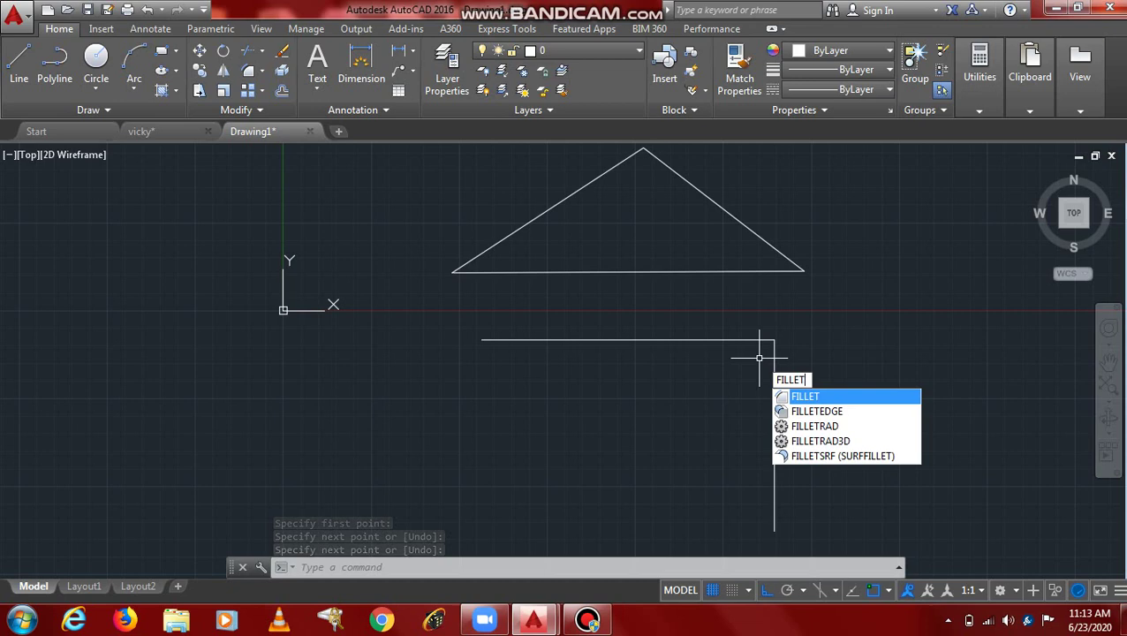
key(Return)
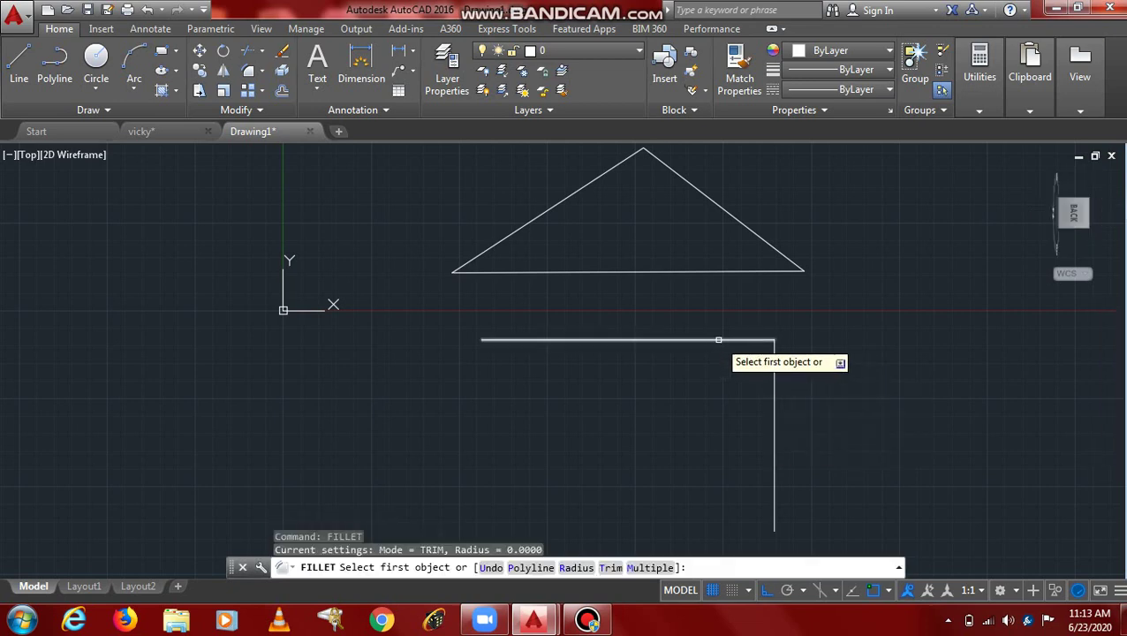
click(718, 341)
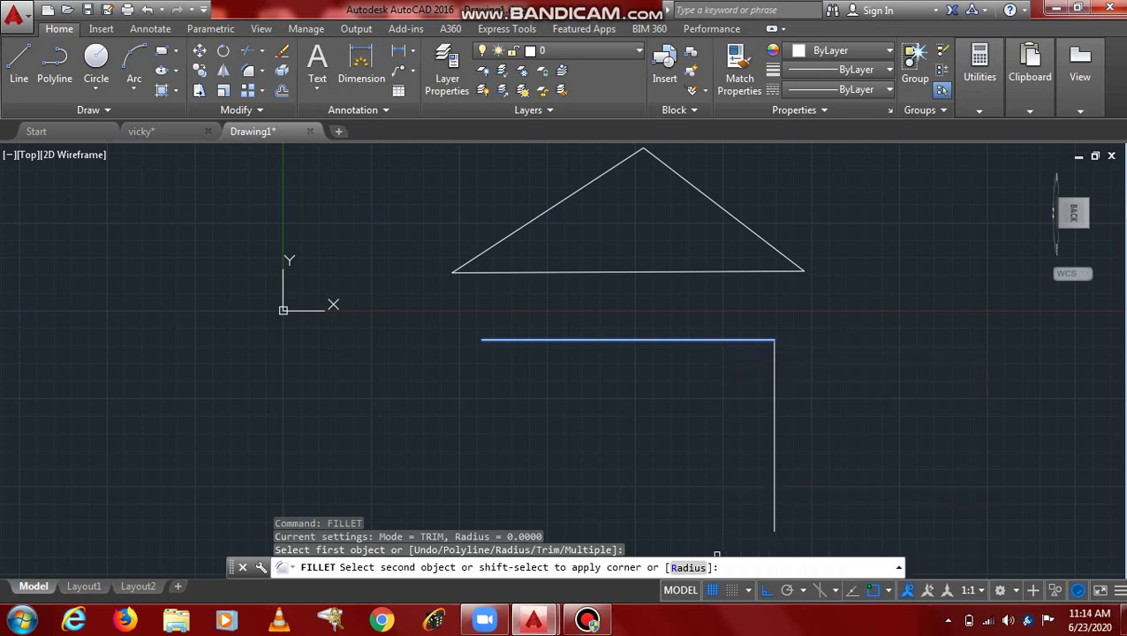
text(r)
key(Return)
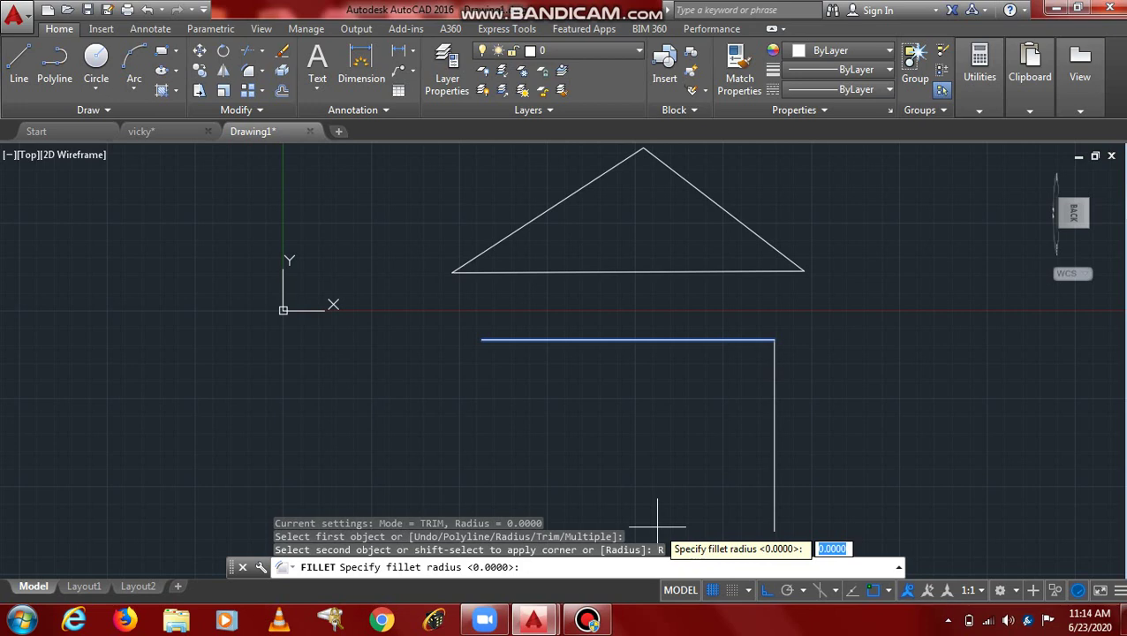
text(8)
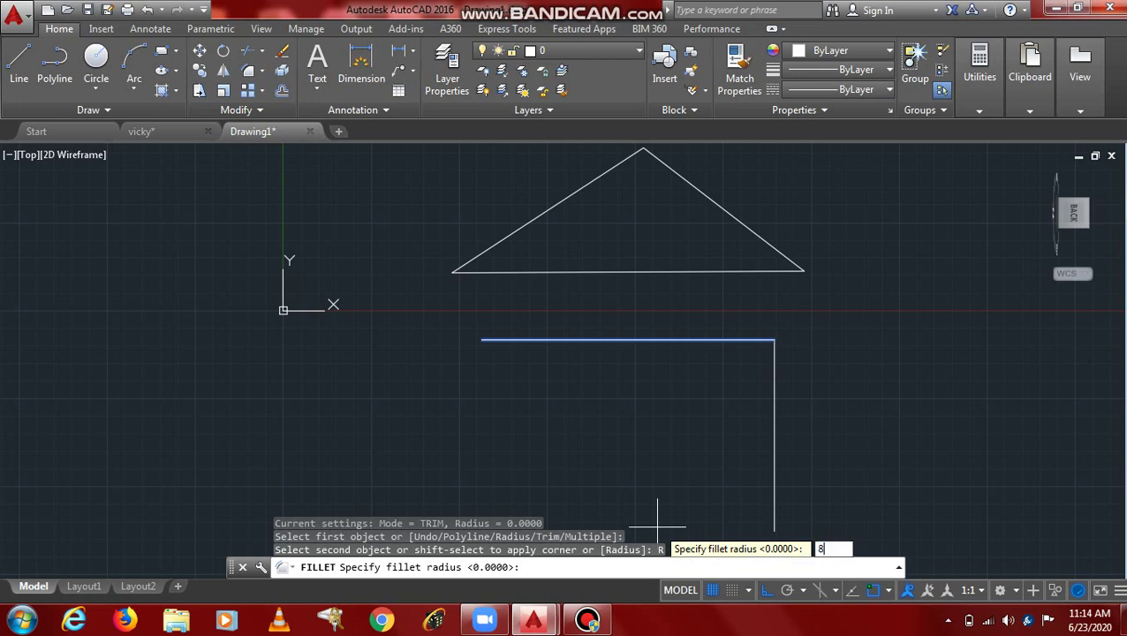
key(Return)
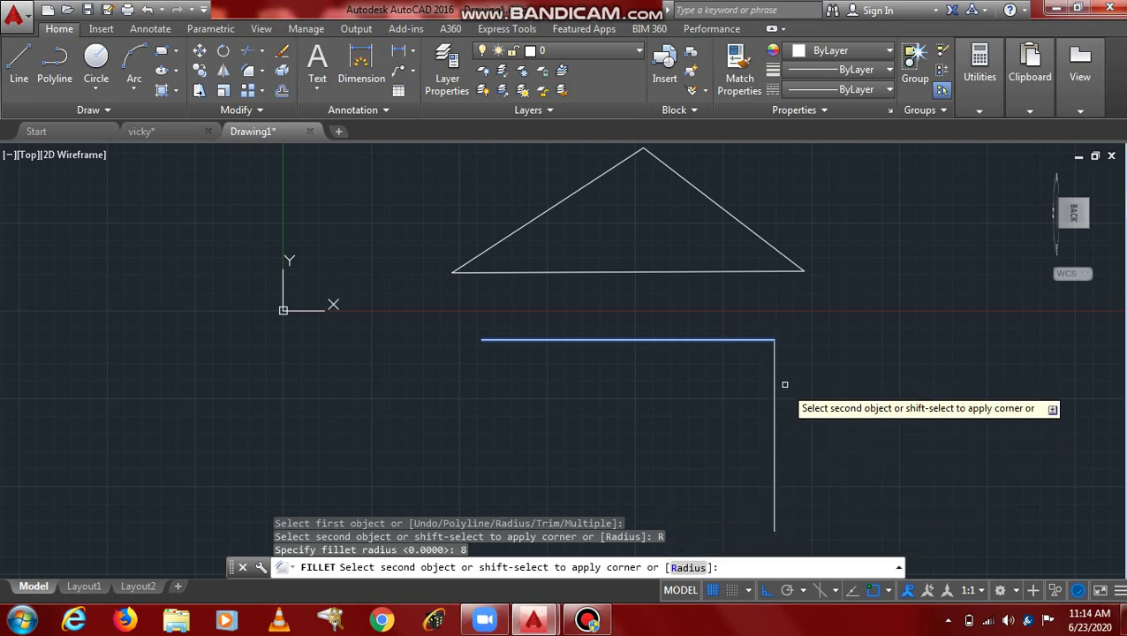
click(774, 404)
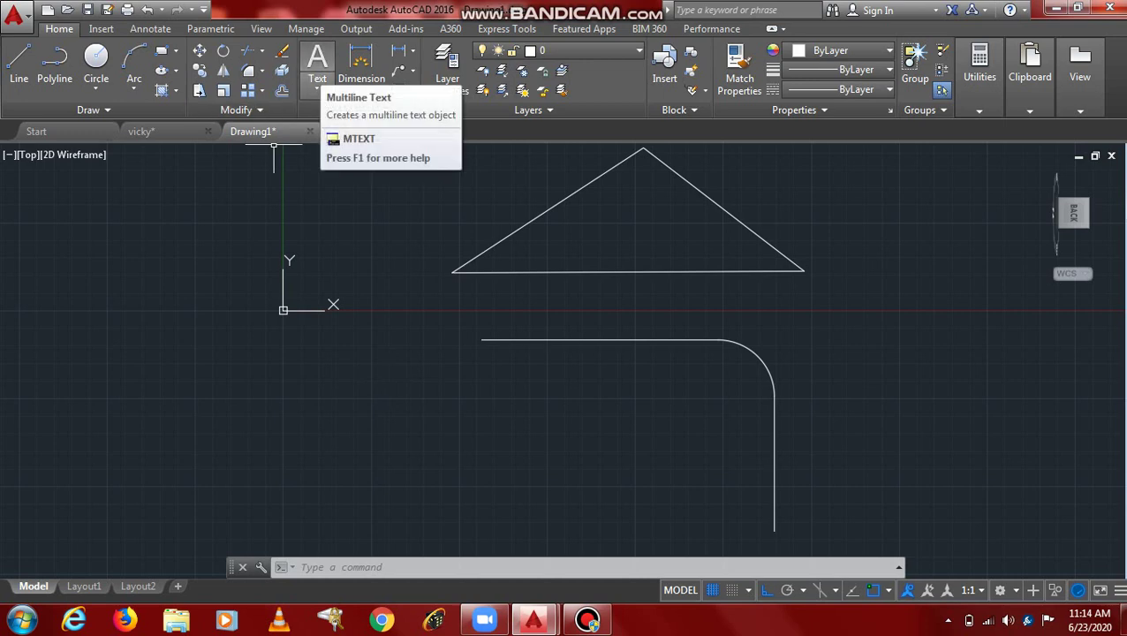
Step: Place single-line text of height 10 below the origin marker and type the author's name
click(318, 85)
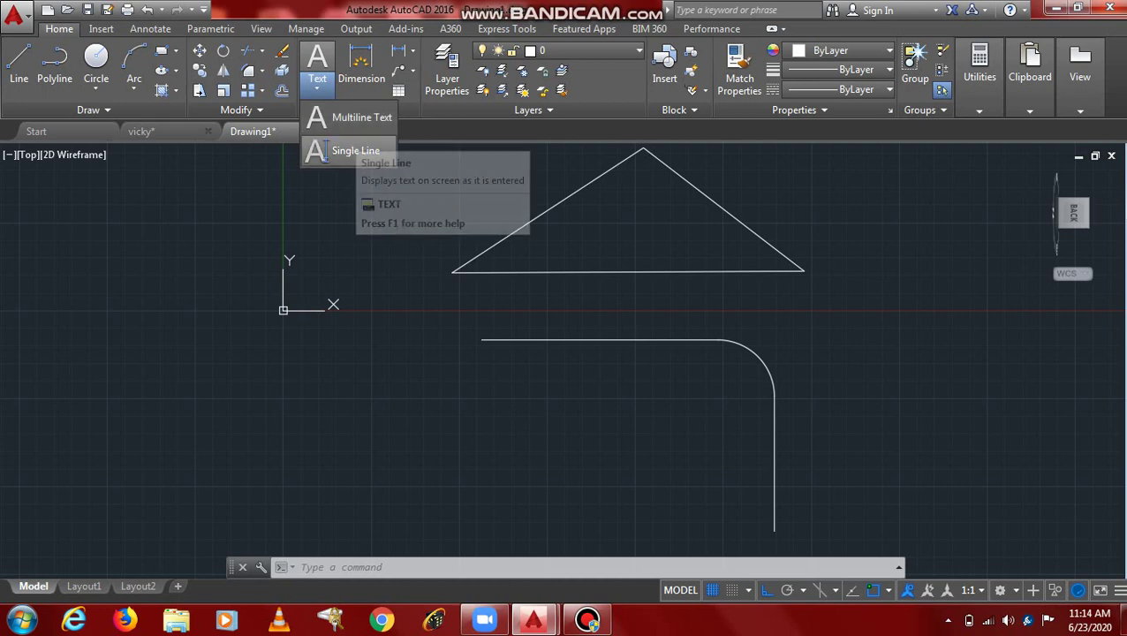
click(317, 152)
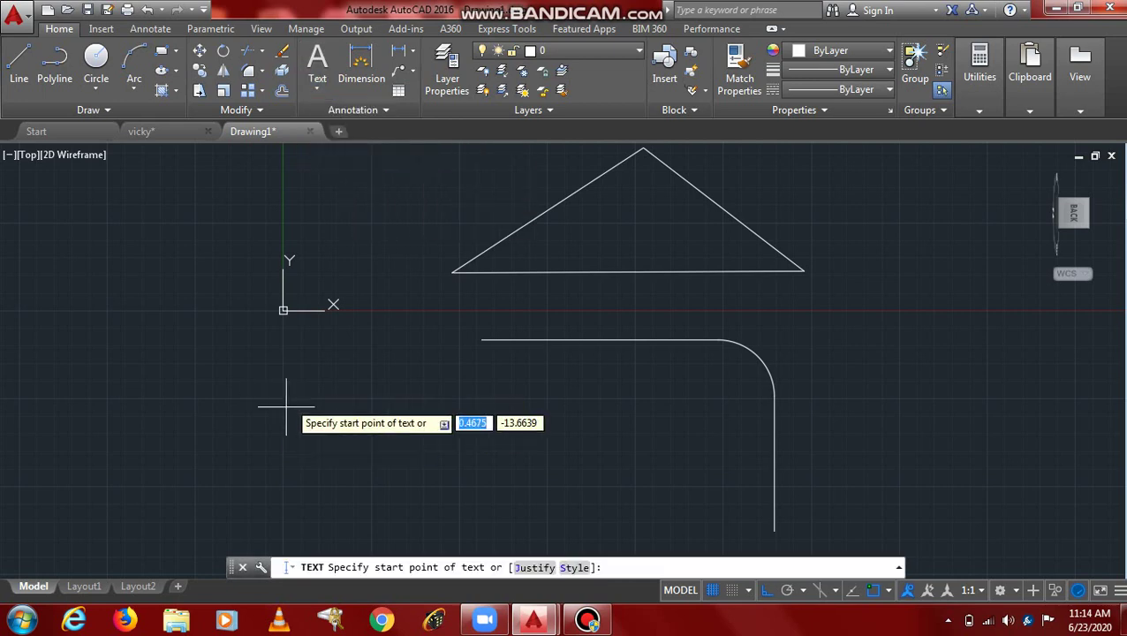
click(298, 400)
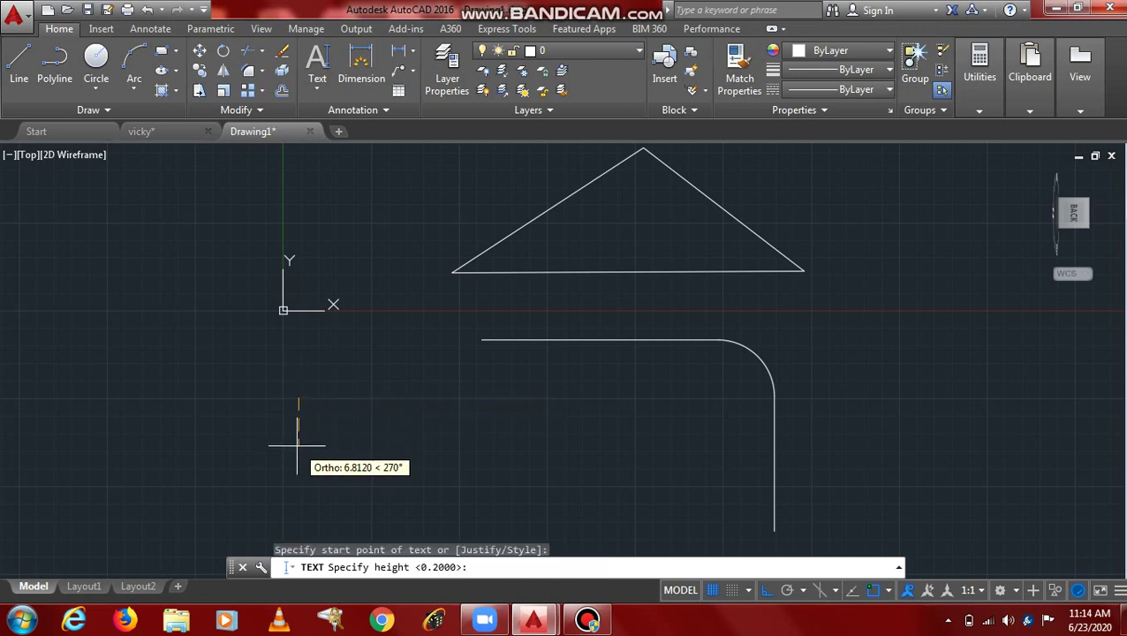
text(1)
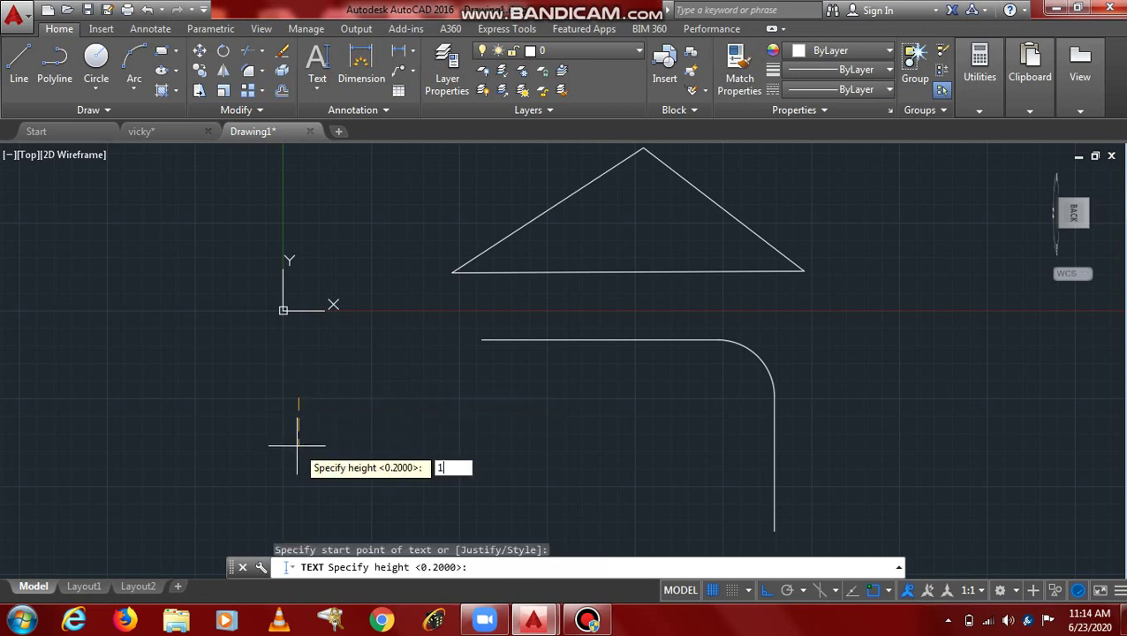
text(0)
key(Return)
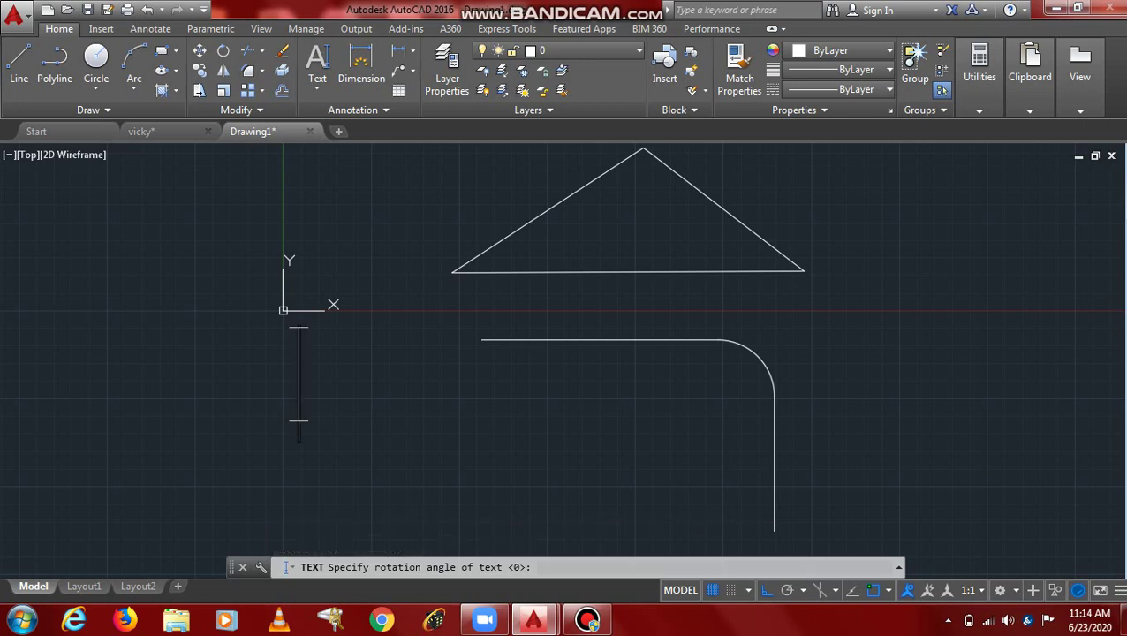
text(V)
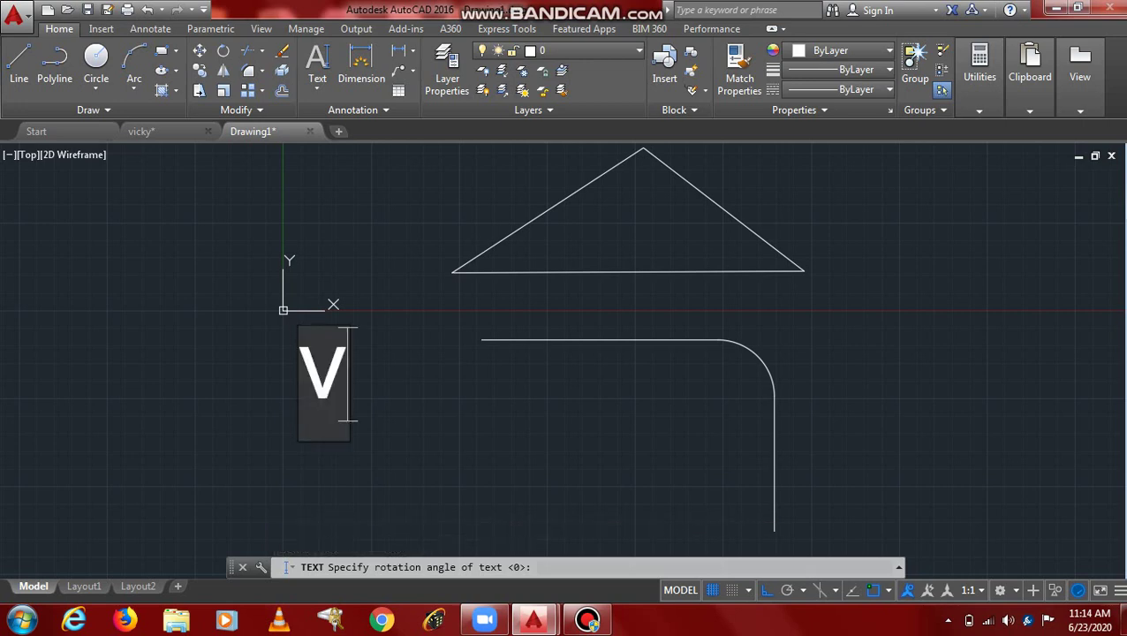
text(ignes)
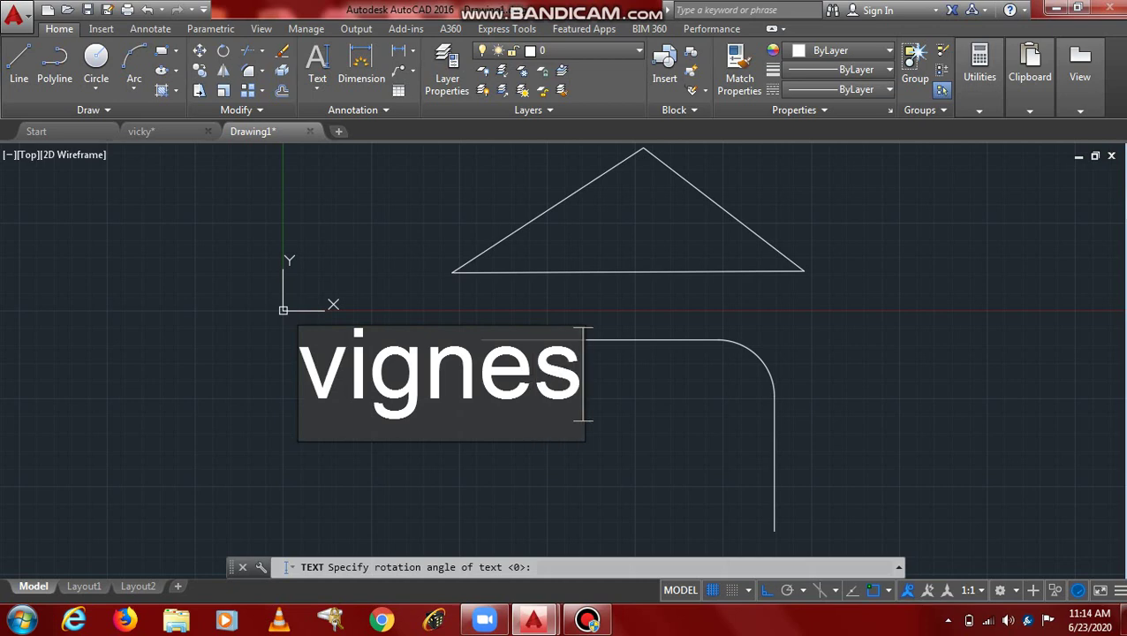
text(h)
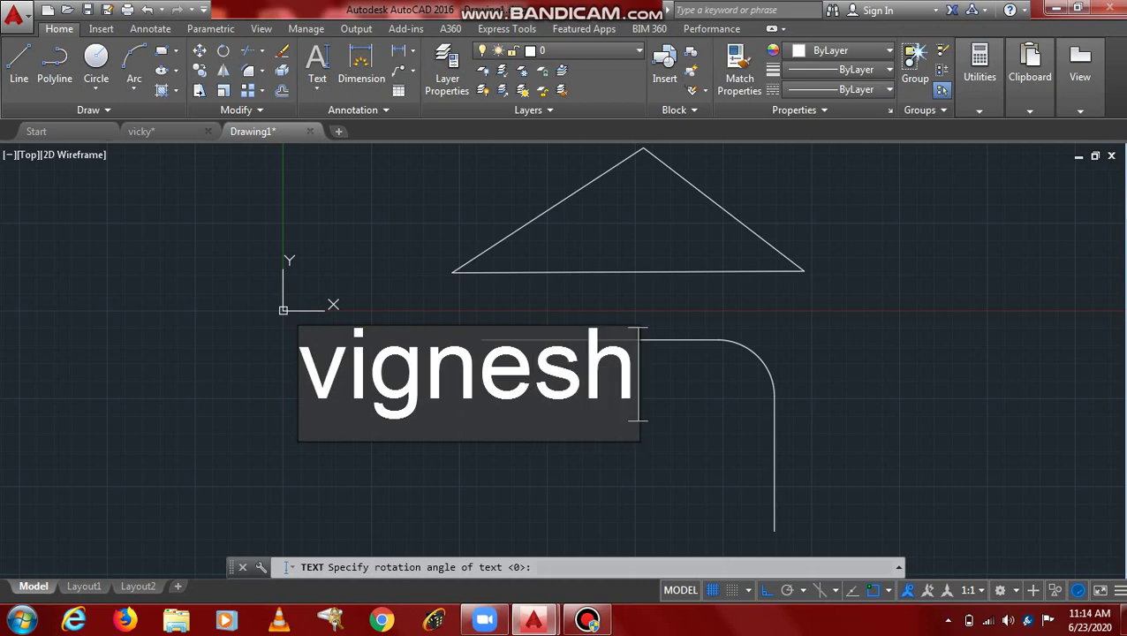